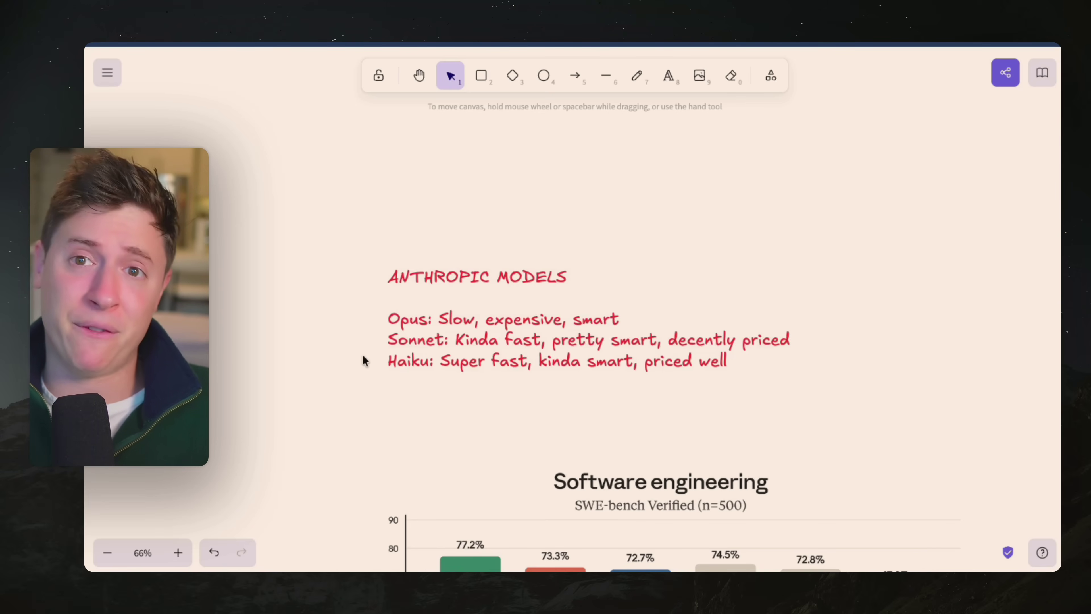
Scroll the whiteboard past the Software engineering chart to the Claude Haiku 4.5 benchmark table.
scroll(364, 360, up, 3)
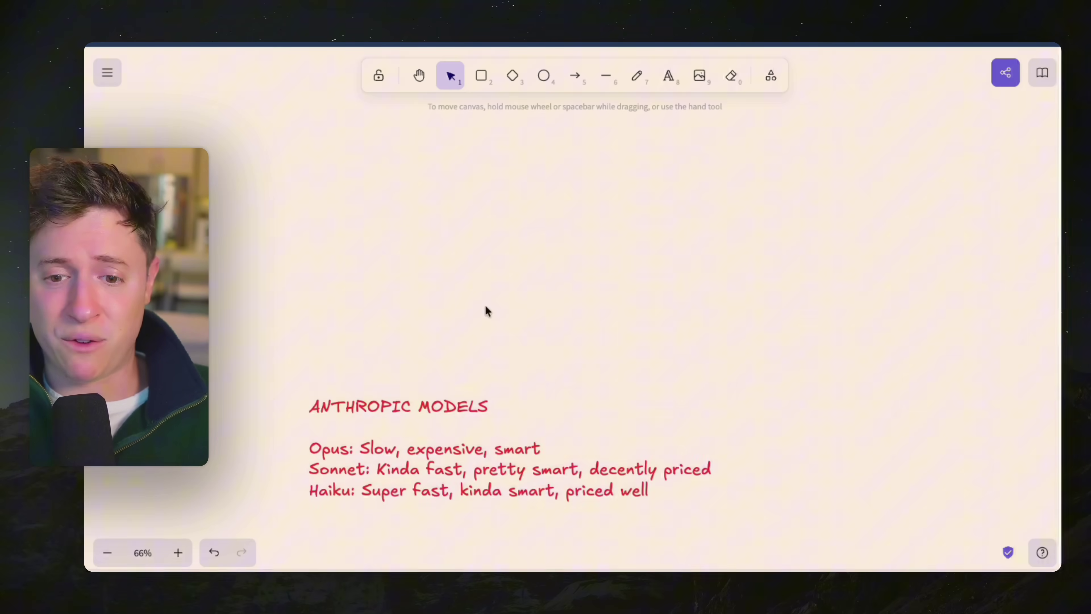
scroll(487, 305, down, 3)
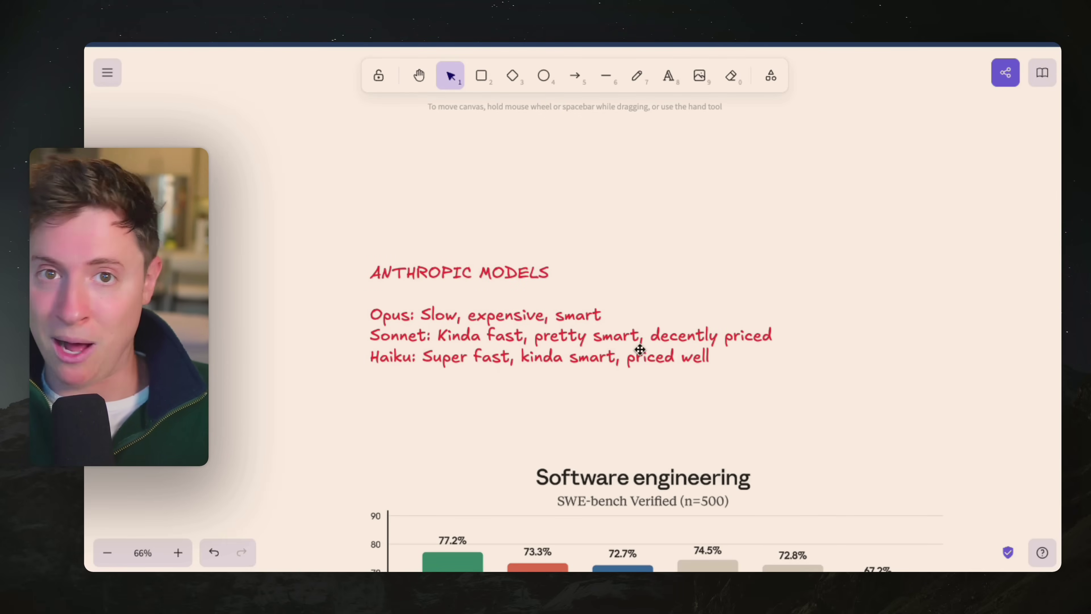
scroll(640, 349, left, 1)
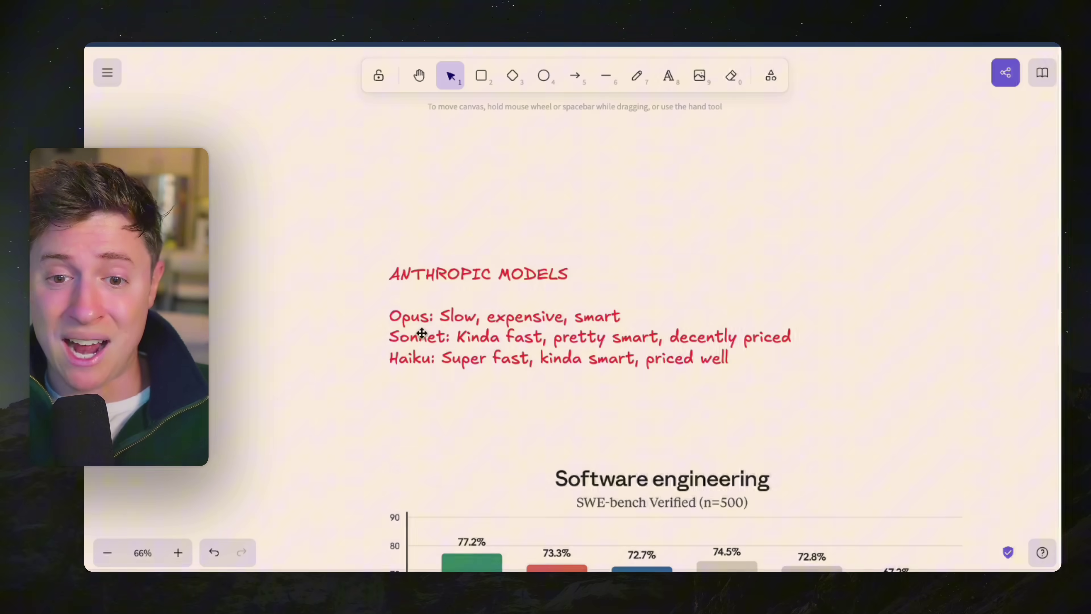
scroll(428, 295, down, 7)
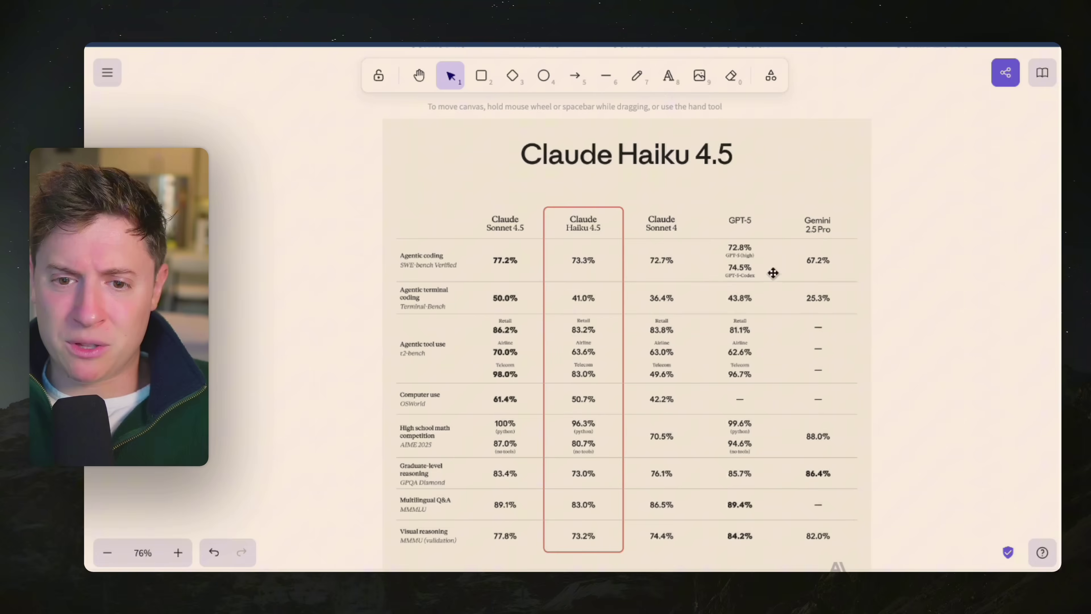
Scroll below the benchmark table to the circled '1/3 The price of Sonnet 4.5' note and Haiku problems list.
scroll(532, 258, down, 2)
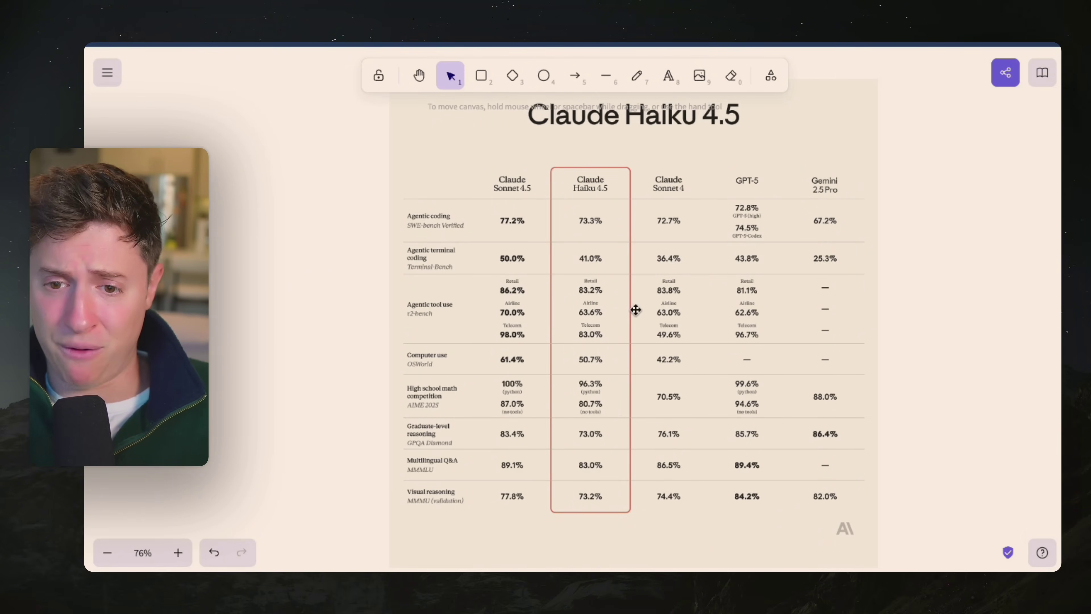
scroll(593, 340, down, 1)
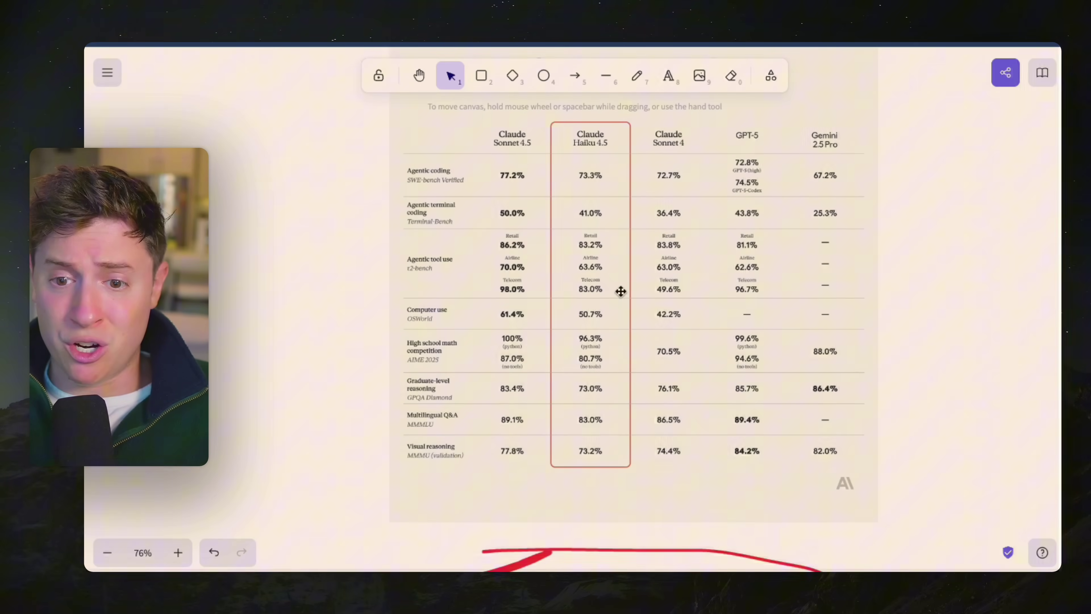
scroll(588, 296, up, 1)
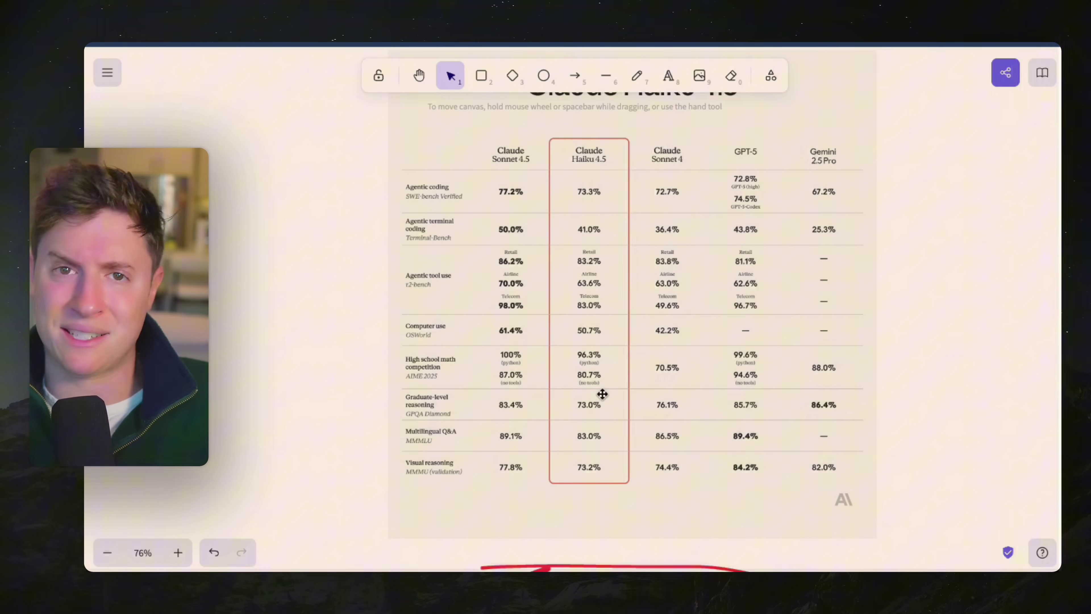
scroll(602, 393, down, 7)
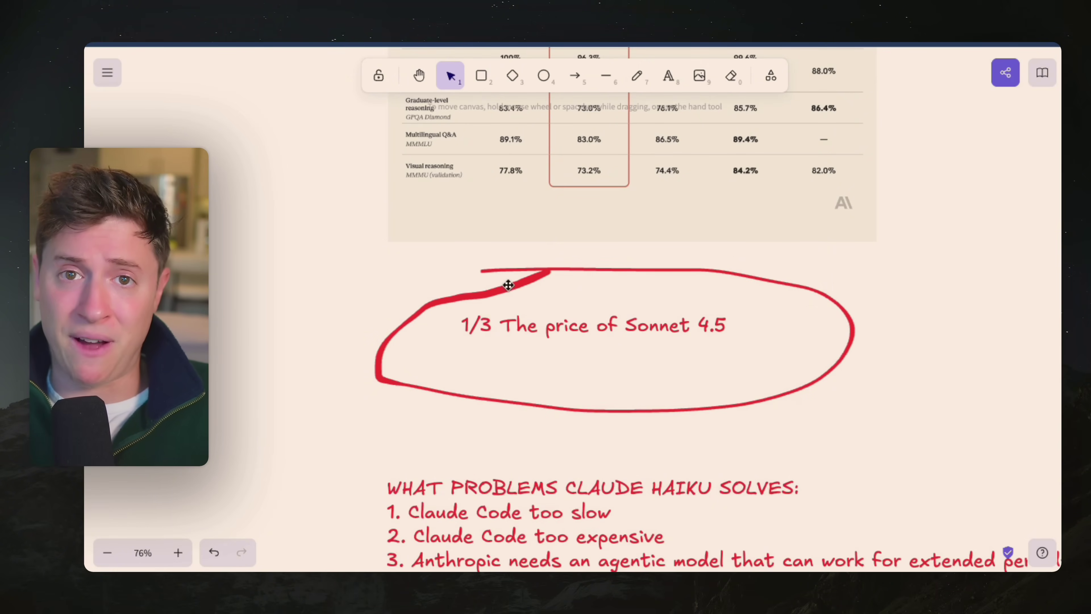
Scroll down to the HOW TO USE notes and zoom in on them.
scroll(507, 285, down, 5)
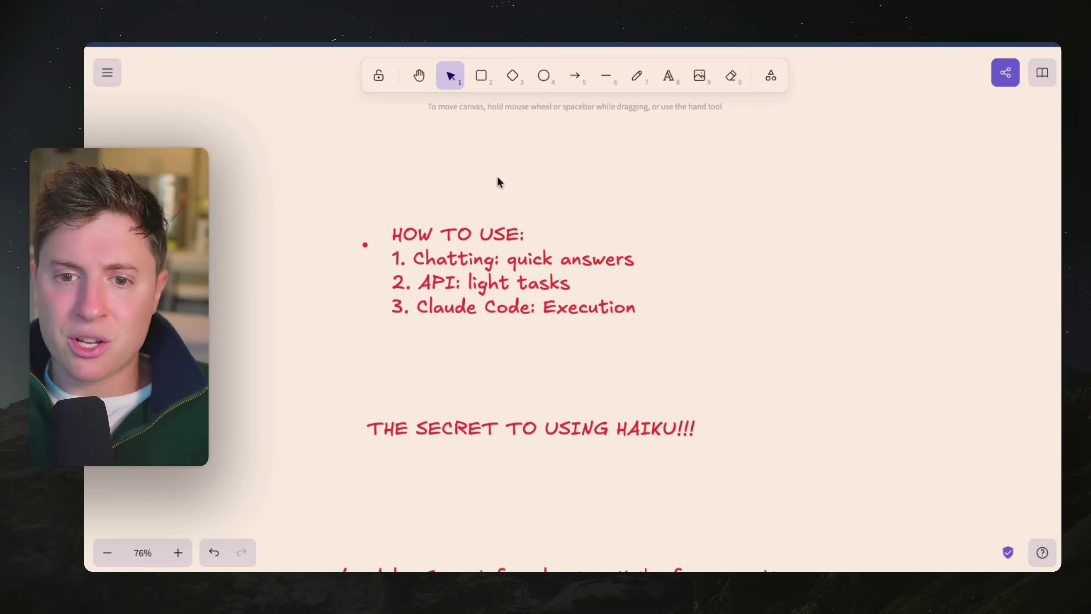
key(ctrl+equal)
key(ctrl+equal)
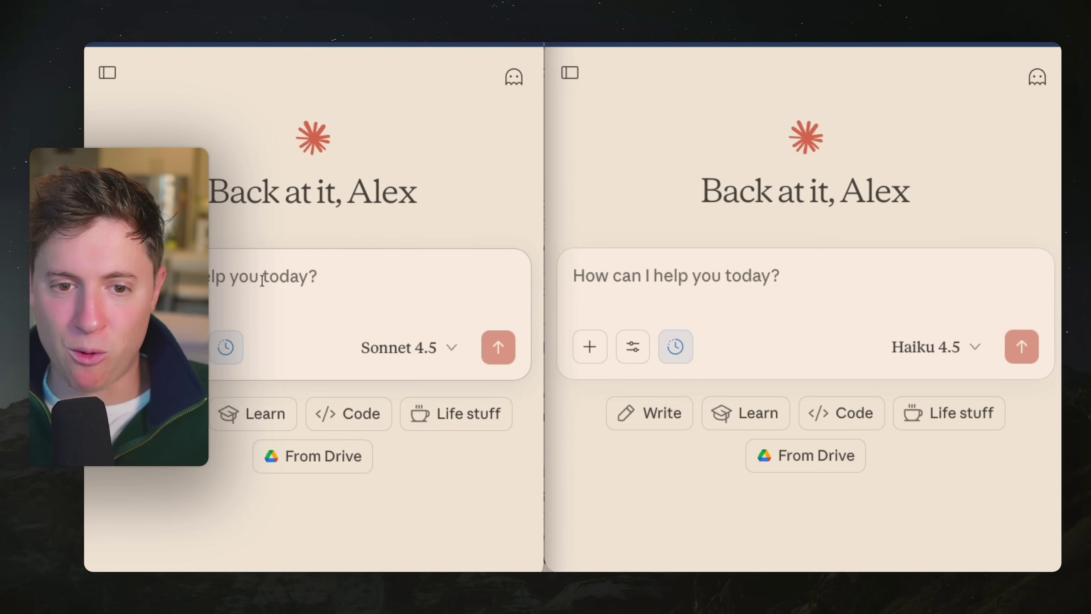
Paste the NVDA AI infrastructure prompt into both the Sonnet 4.5 and Haiku 4.5 chats and send it.
click(276, 278)
text(I have a thesis that AI is in year 2 of a 10 year boom and buildout. NVDA is such a compelling stock to invest in because it is a toll booth for all of AI. I want to find more stocks like NVDA. Companies that are in AI infrastructure that are toll booths for all of AI as it gets built out the next 10 years. Before we start researching exact companies, I want to start with the sectors. What are the sectors for companies that will be core to the infrastructure for the AI boom? For instance, chip components, the energy that powers the datacenters, datacenters, and other things like that)
click(664, 275)
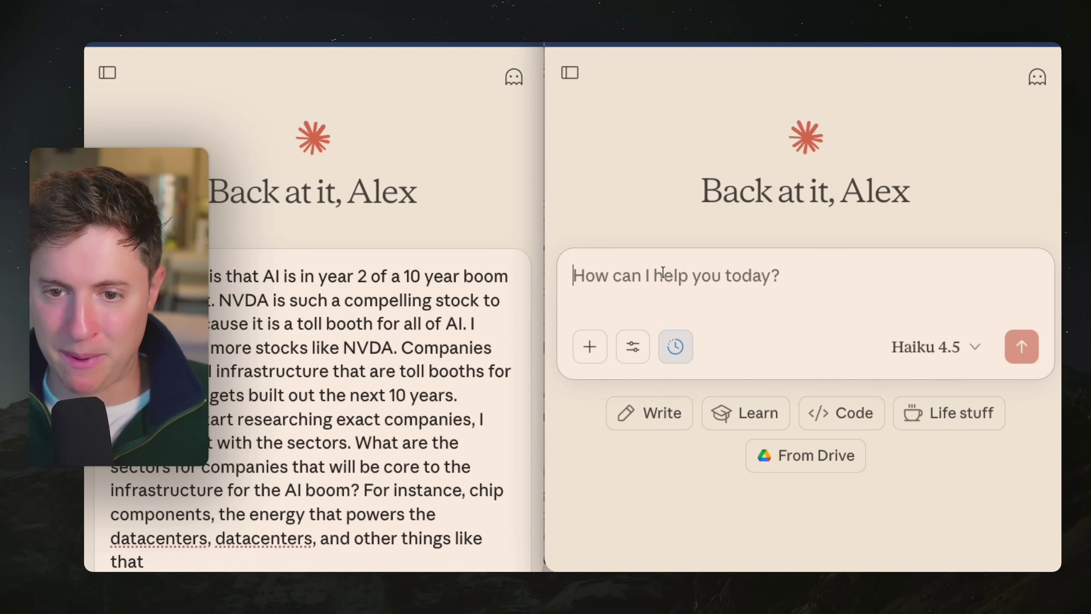
text(I have a thesis that AI is in year 2 of a 10 year boom and buildout. NVDA is such a compelling stock to invest in because it is a toll booth for all of AI. I want to find more stocks like NVDA. Companies that are in AI infrastructure that are toll booths for all of AI as it gets built out the next 10 years. Before we start researching exact companies, I want to start with the sectors. What are the sectors for companies that will be core to the infrastructure for the AI boom? For instance, chip components, the energy that powers the datacenters, datacenters, and other things like that)
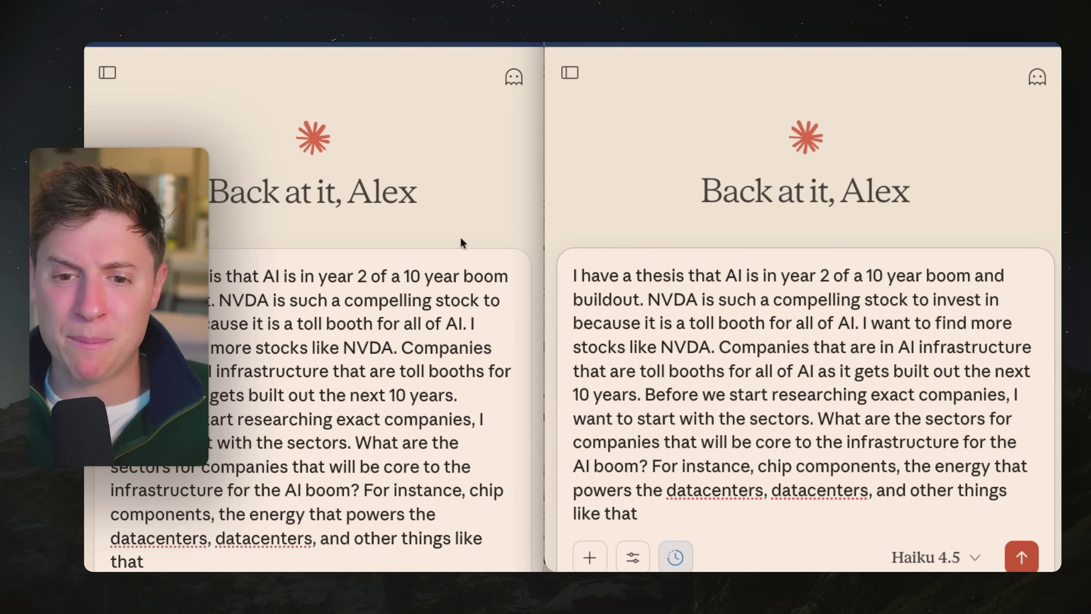
scroll(462, 244, down, 5)
click(435, 208)
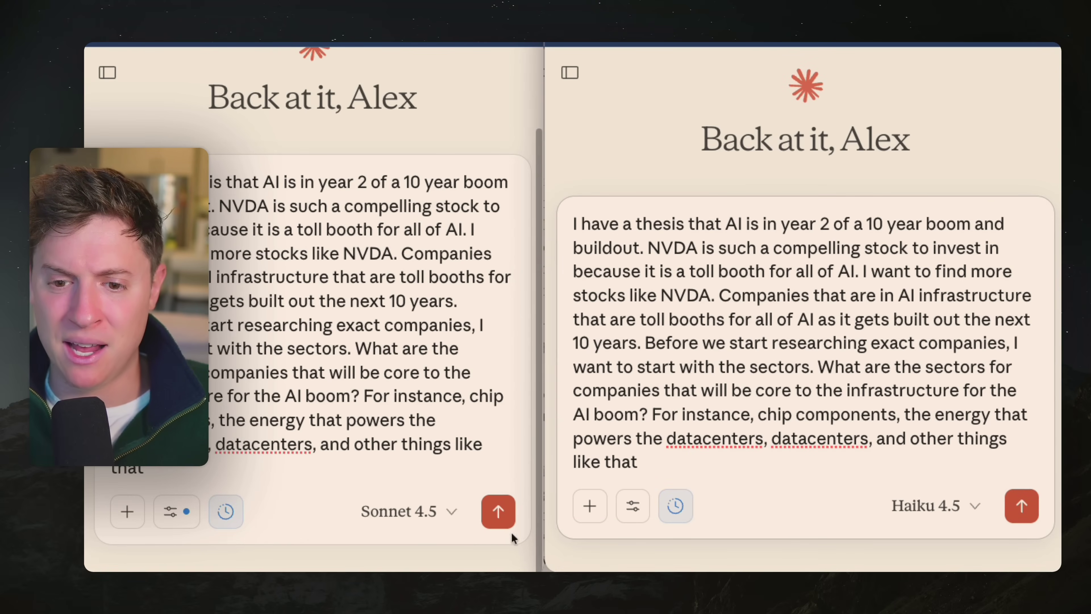
click(496, 511)
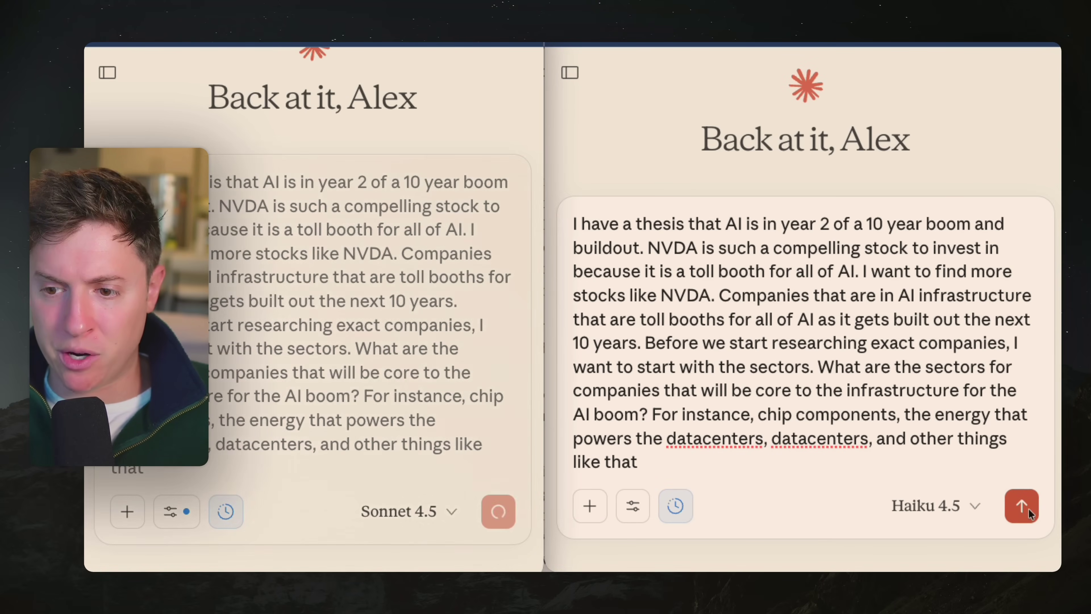
click(1026, 507)
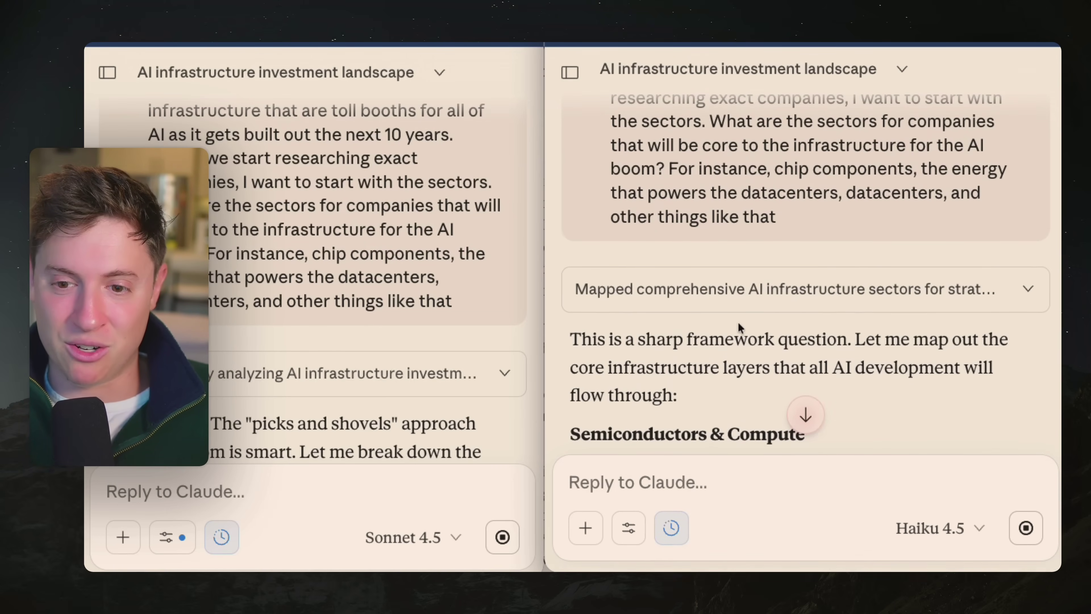
Scroll through both chat panes to compare the Sonnet 4.5 and Haiku 4.5 answers.
scroll(670, 303, down, 5)
scroll(670, 304, down, 10)
scroll(470, 332, down, 15)
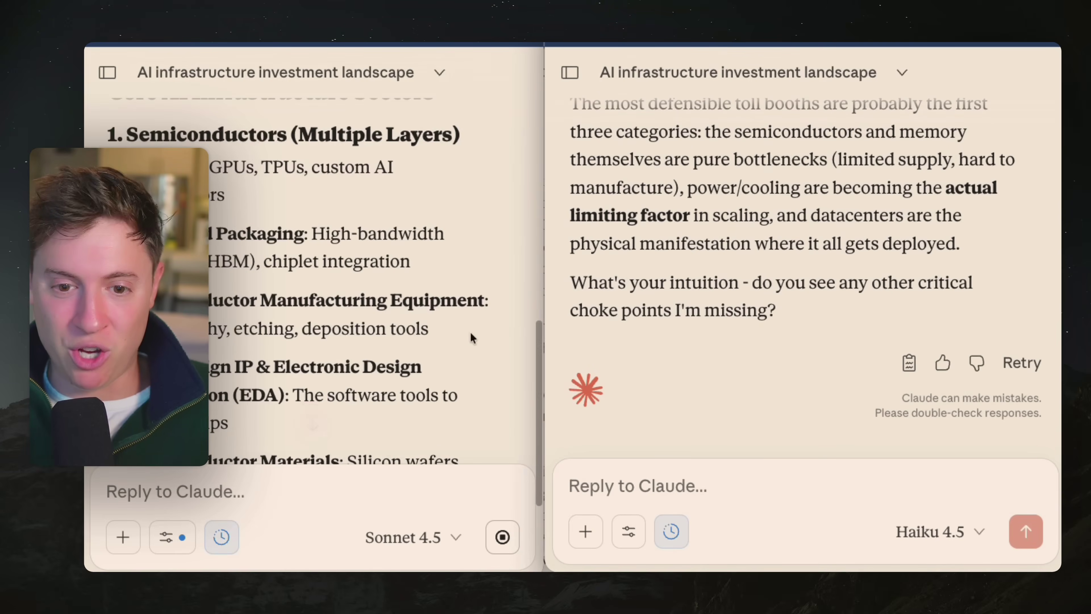
scroll(445, 325, down, 3)
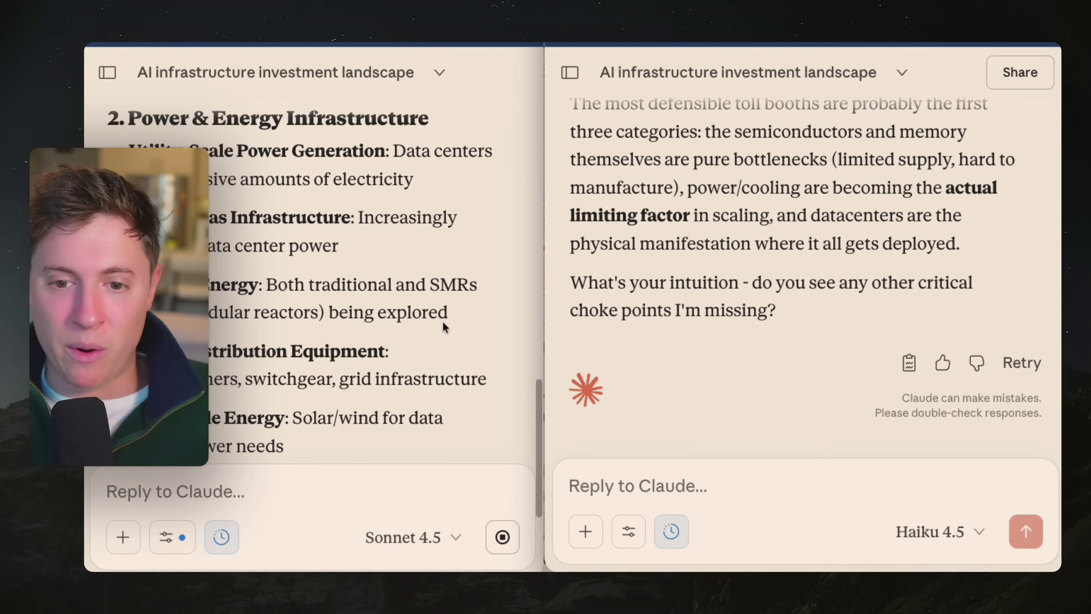
scroll(443, 321, down, 5)
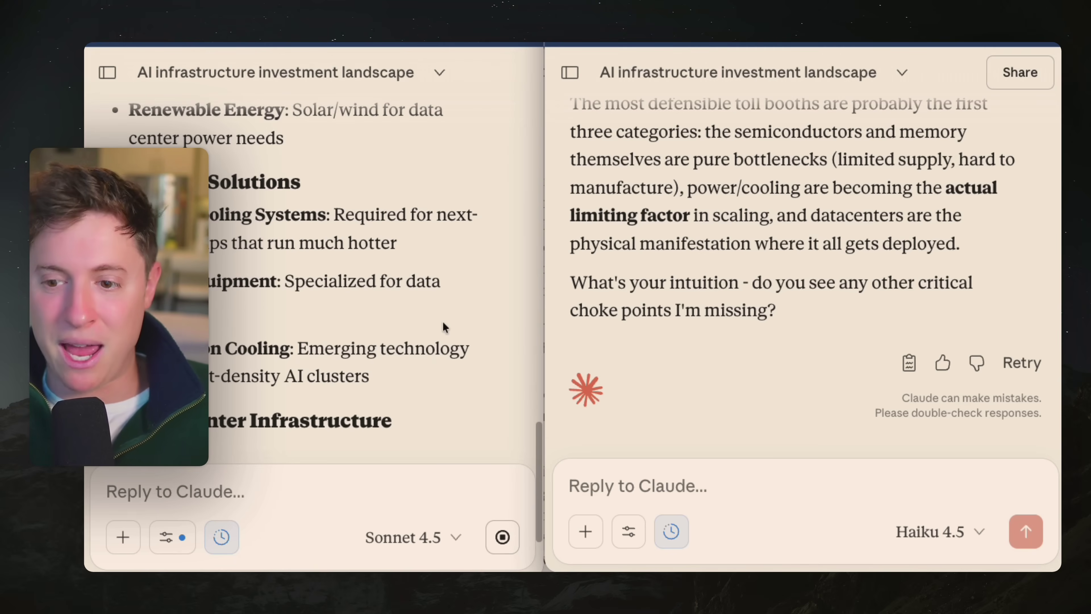
scroll(730, 273, up, 10)
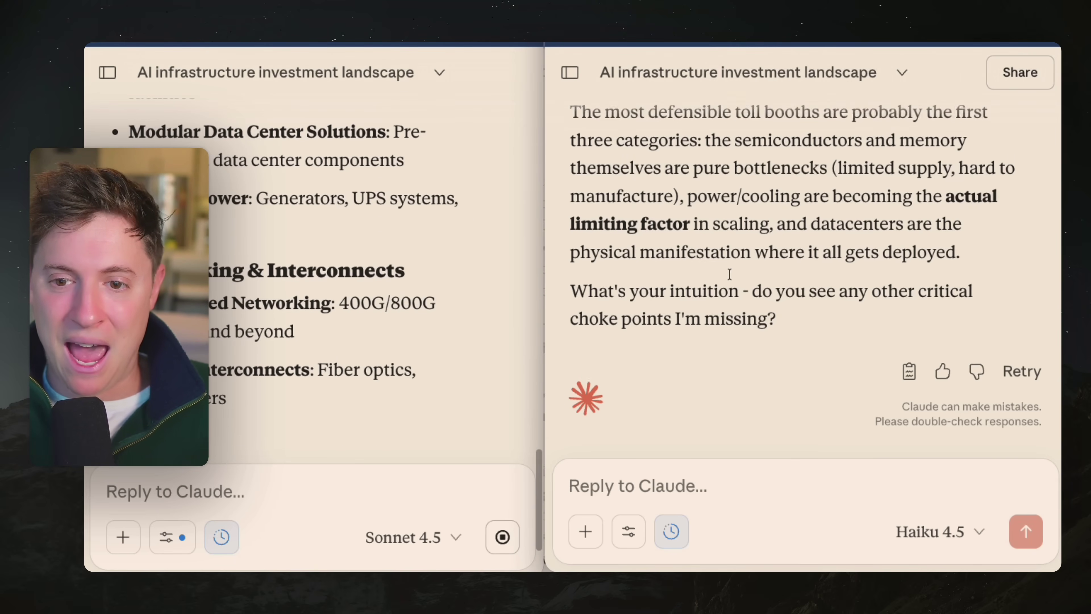
scroll(730, 273, up, 20)
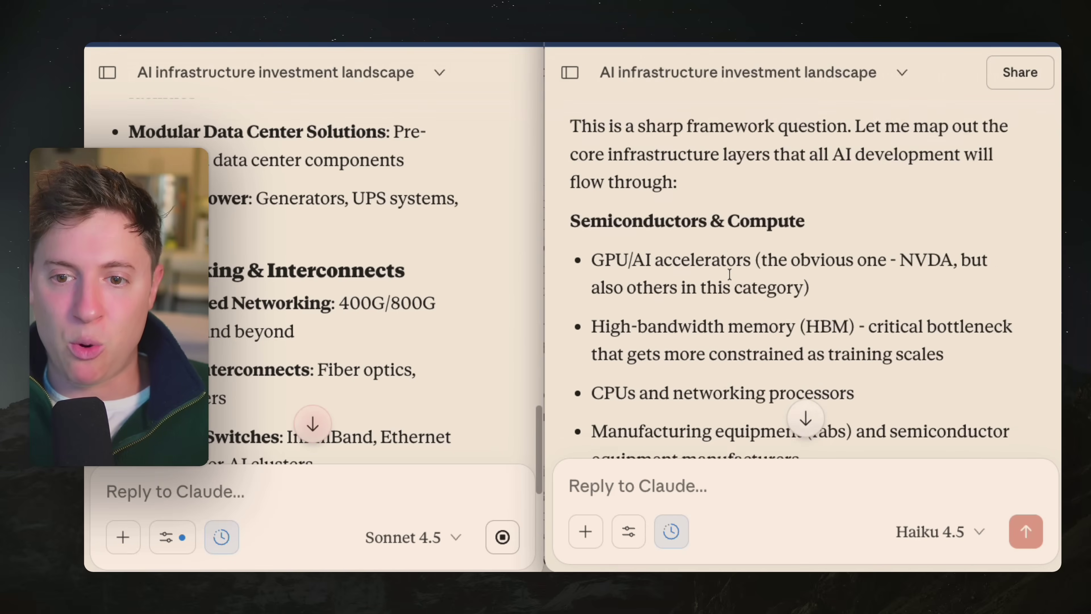
scroll(730, 274, down, 20)
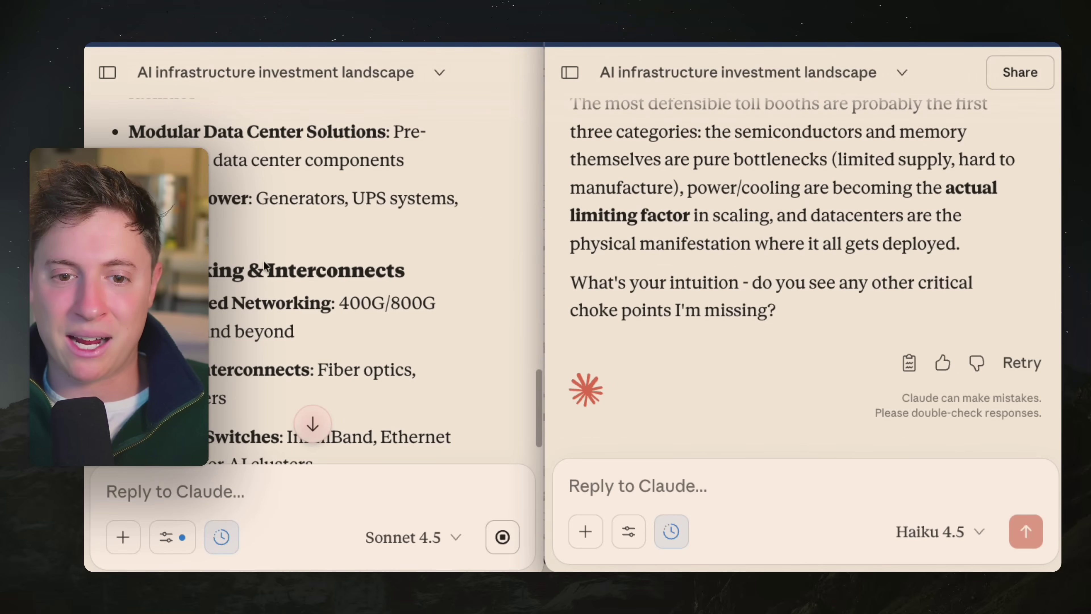
scroll(263, 267, down, 15)
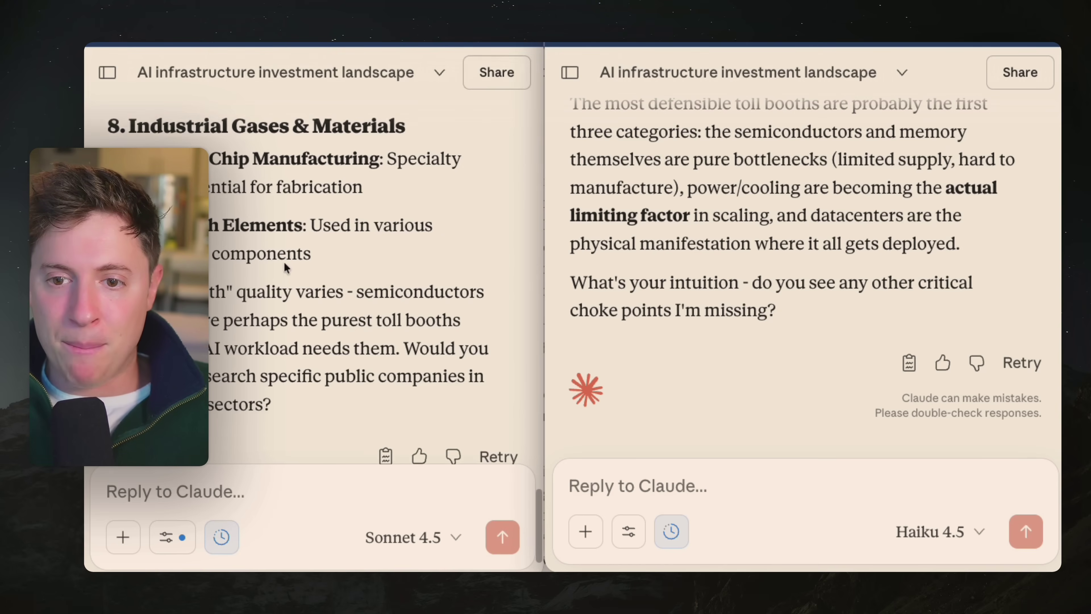
scroll(284, 267, up, 6)
scroll(285, 264, down, 10)
scroll(284, 264, up, 15)
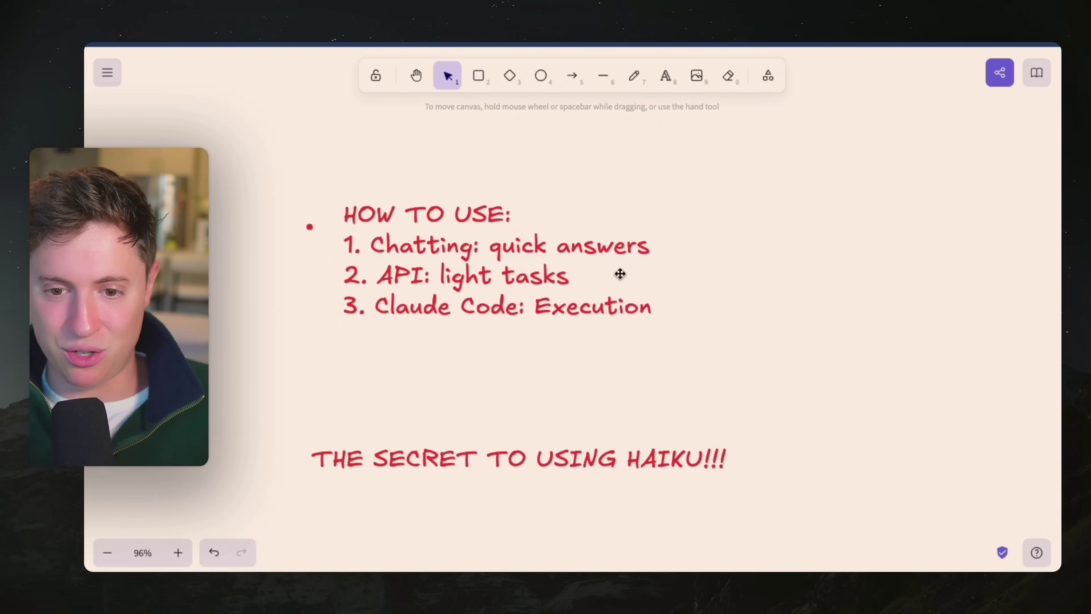
Scroll the whiteboard down to the 'HOW TO USE' list for Haiku.
scroll(606, 273, down, 1)
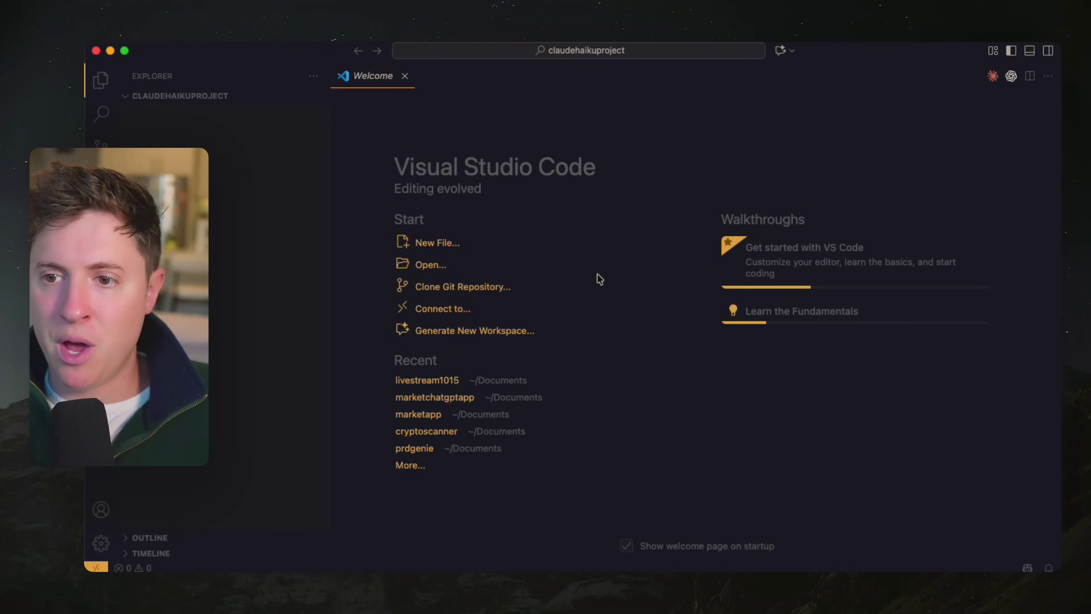
Open the Claude Code panel and switch its model to Haiku 4.5 with /model.
click(992, 76)
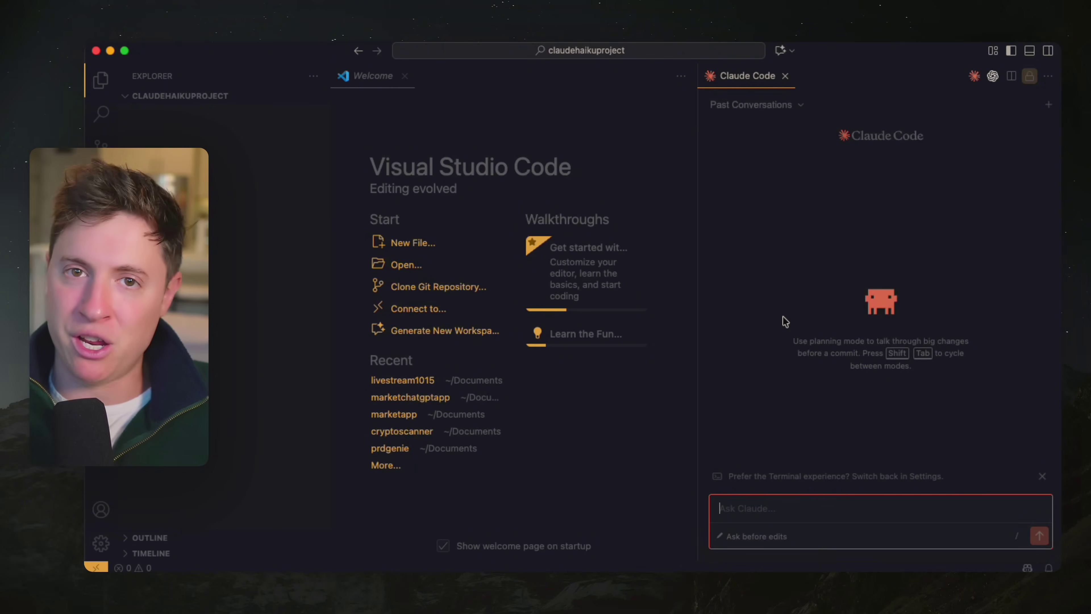
text(/mo)
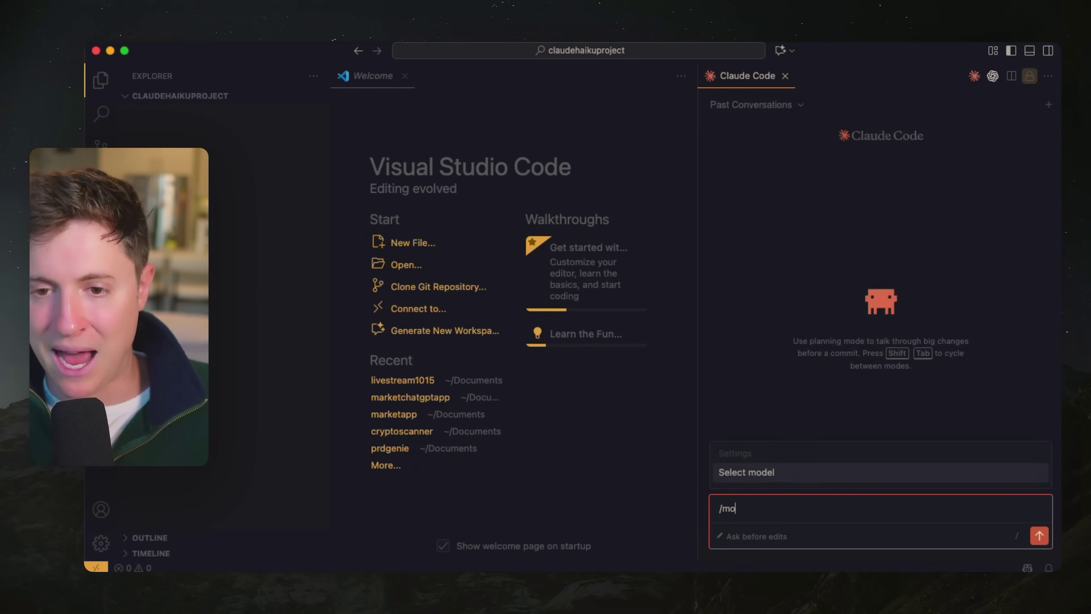
text(del)
key(Return)
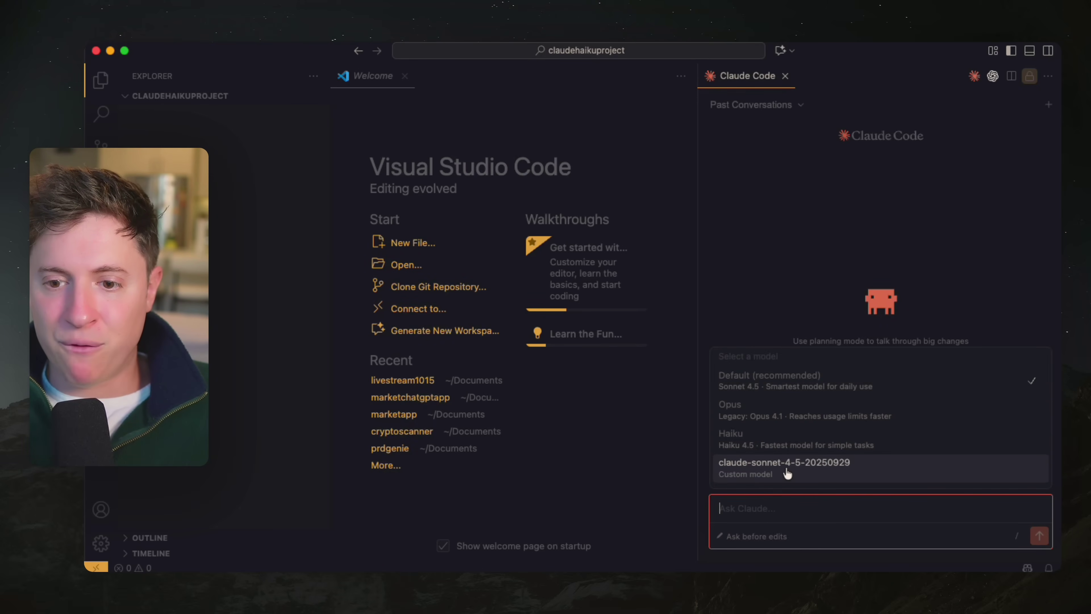
click(782, 440)
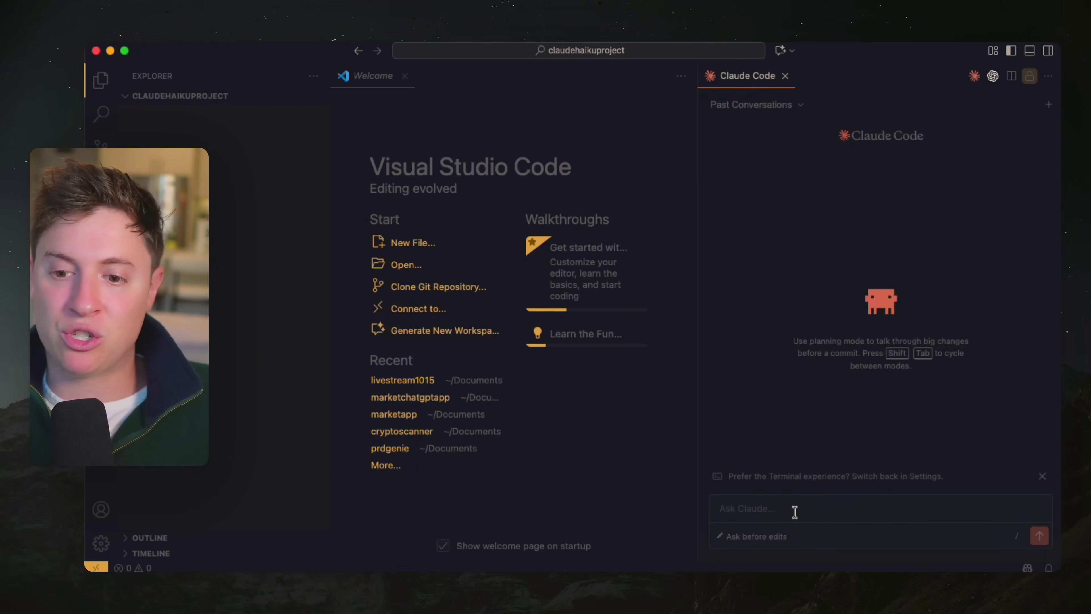
Switch Claude Code to Plan mode and paste the NextJS kanban app request with local task storage.
click(795, 512)
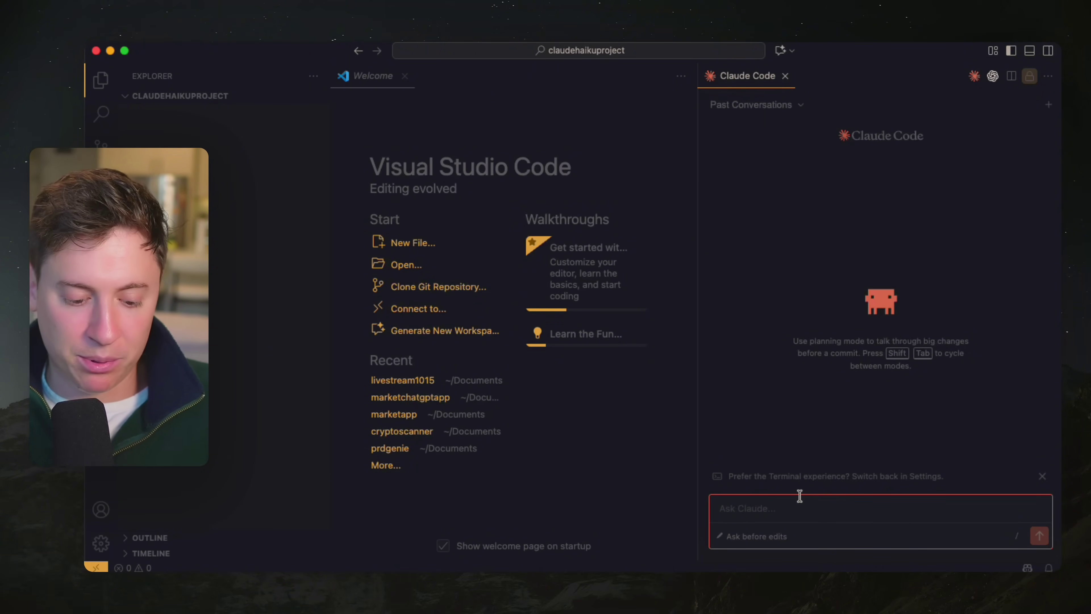
key(shift+Tab)
key(shift+Tab)
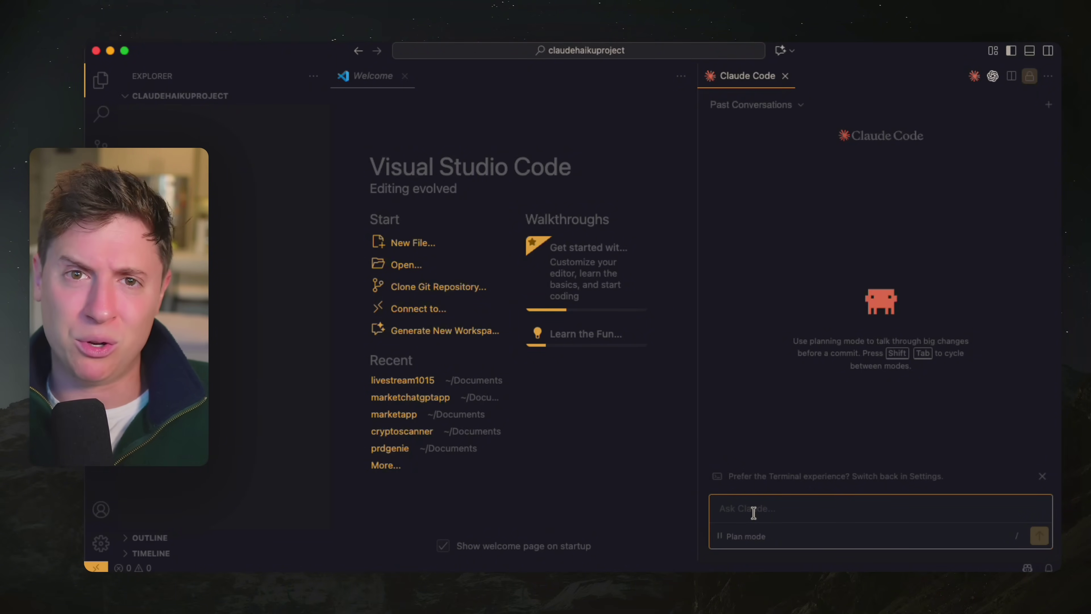
text(I want to build out a kanban board task management app. I want to be able to have a beautiful kanban board with default columns of 'Long Term' 'To do' 'In Progress' 'Completed'. It should have beautiful animations and a nice look and feel that matches the screenshot attacked. It should store the tasks locally for now and use NextJS.)
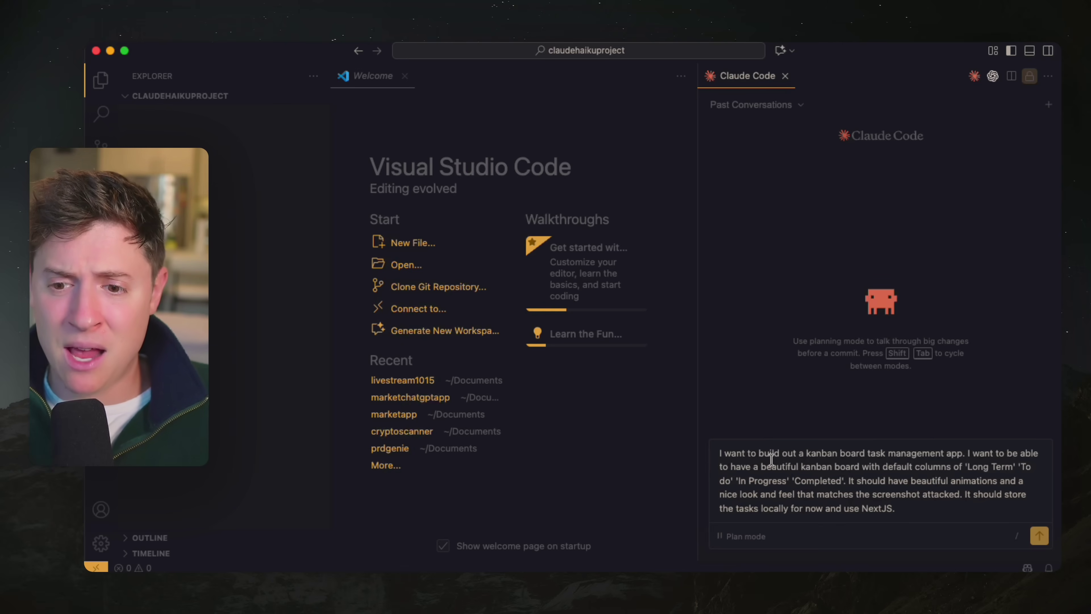
click(780, 456)
click(822, 455)
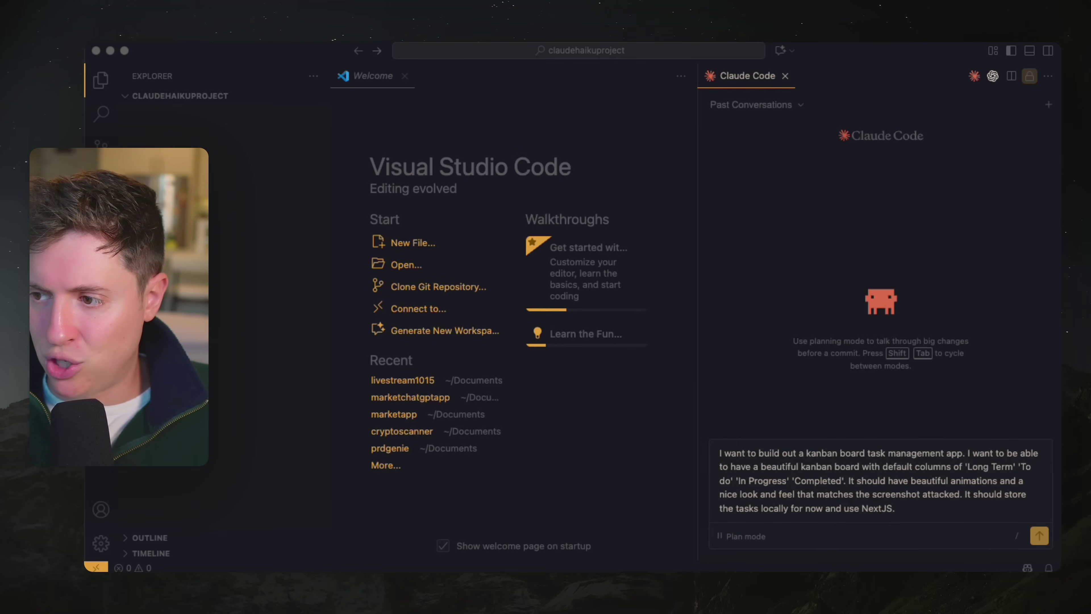
Attach aesteticsoftware.jpeg to the prompt and change the mode to Ask before edits.
drag(908, 414, 903, 480)
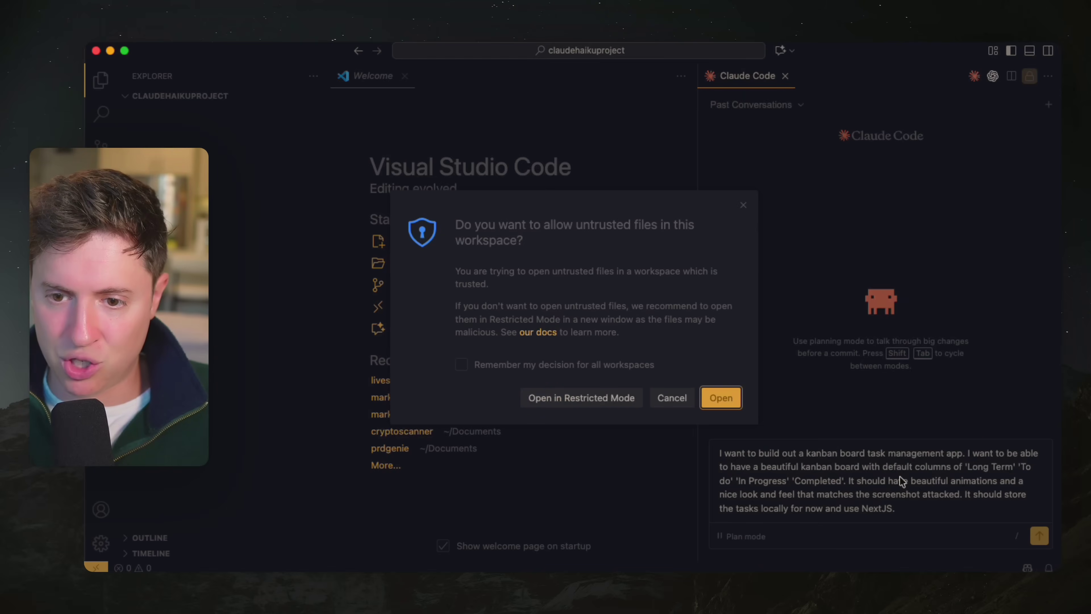
key(Return)
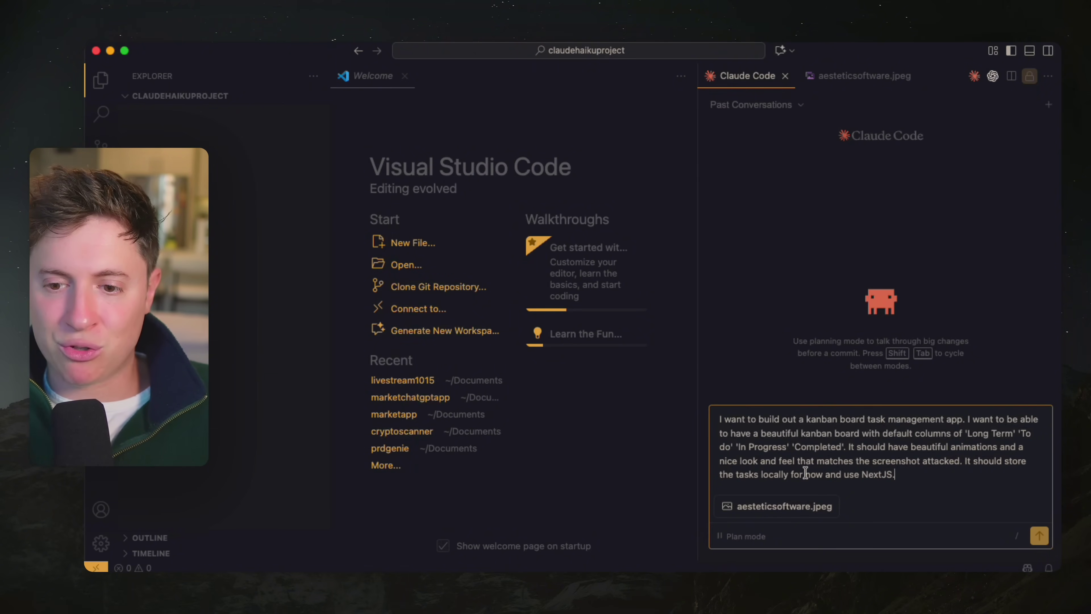
key(shift+Tab)
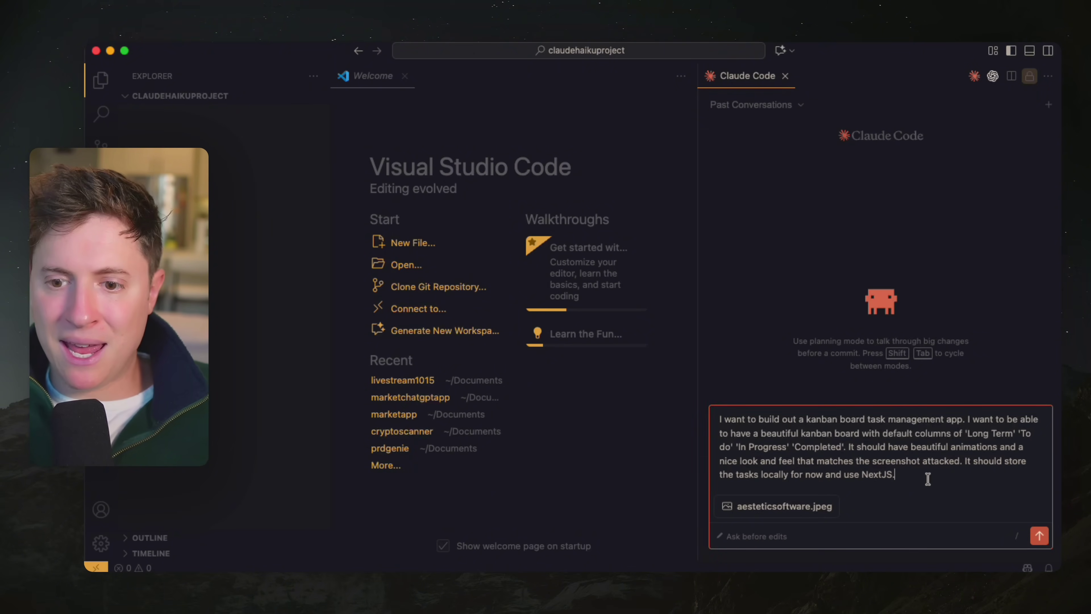
Send the kanban request and approve the Next.js setup, kanban-app subfolder and install commands.
key(Return)
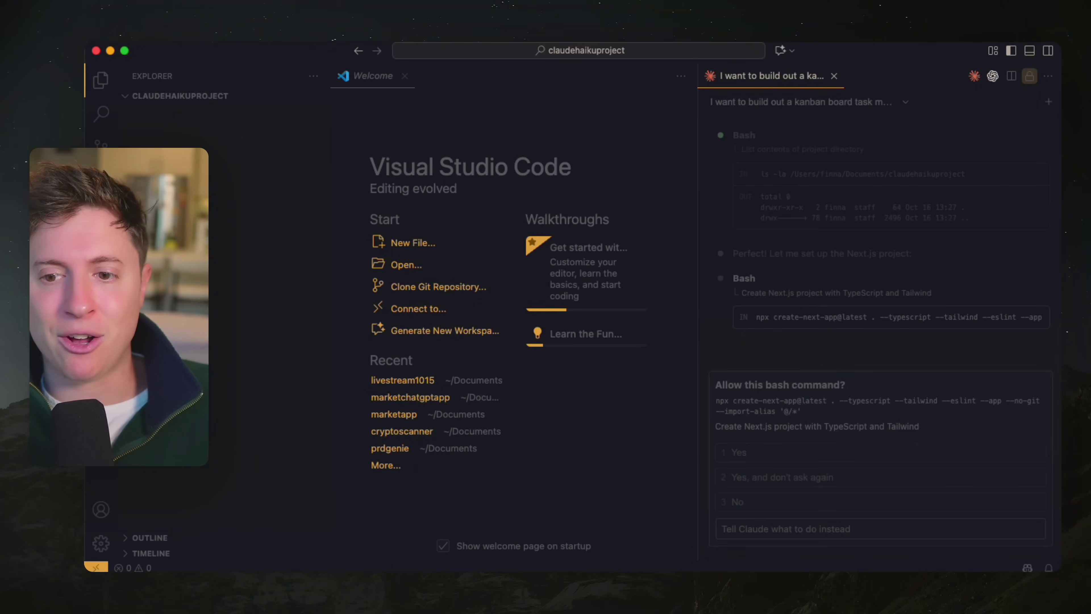
click(799, 474)
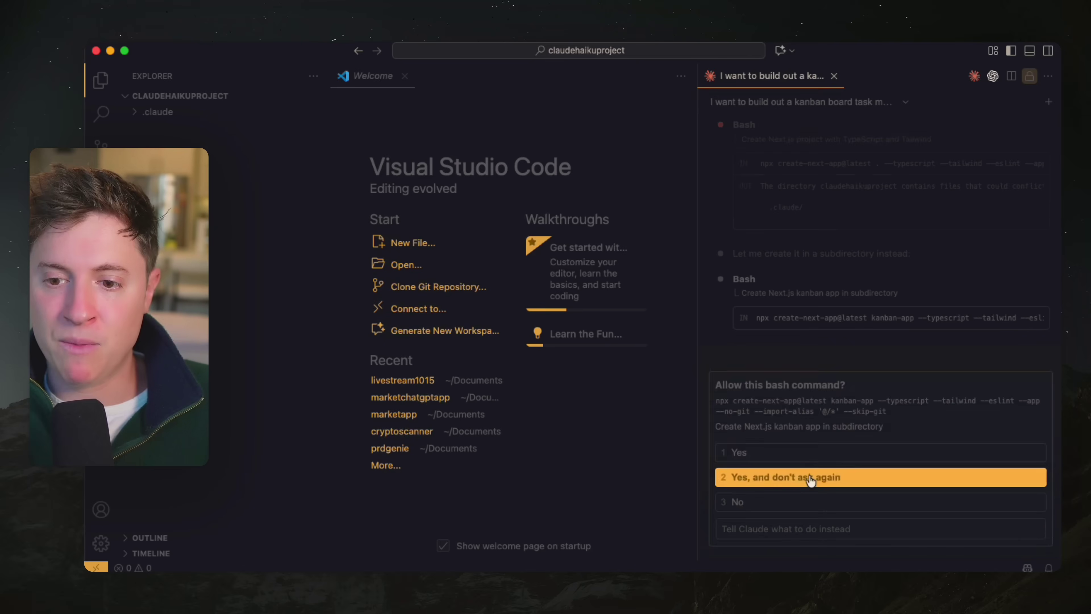
click(802, 477)
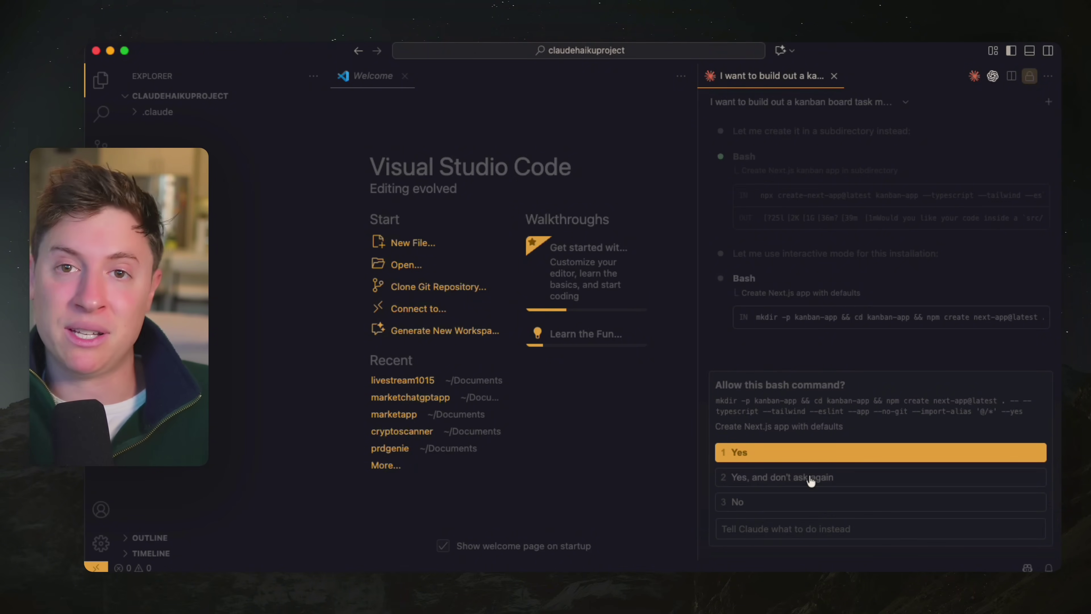
click(810, 477)
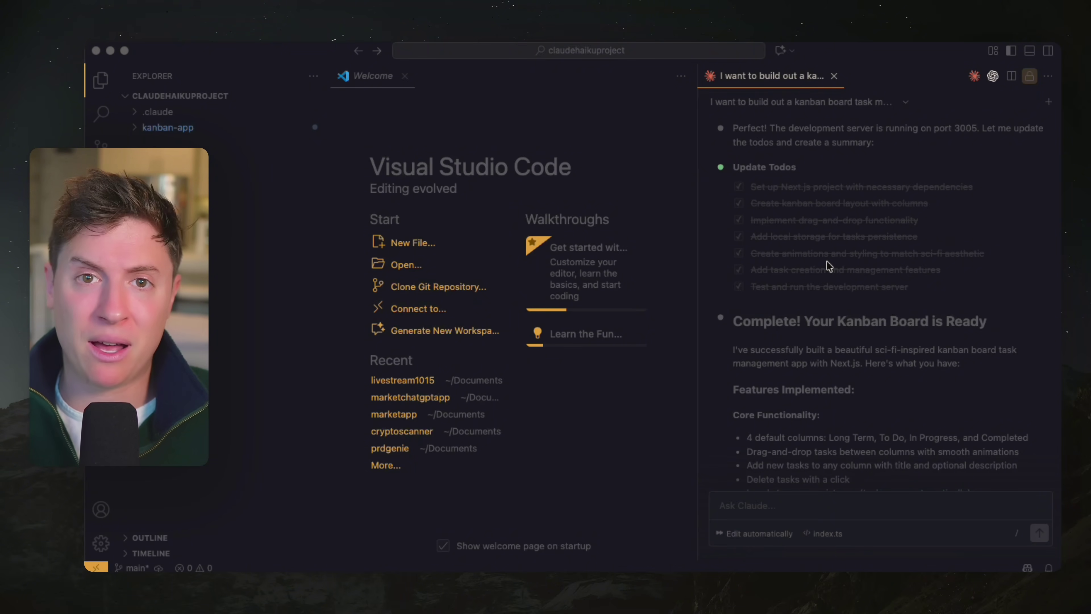
Scroll Claude's completion summary down to the localhost:3005 dev server link.
scroll(829, 267, down, 5)
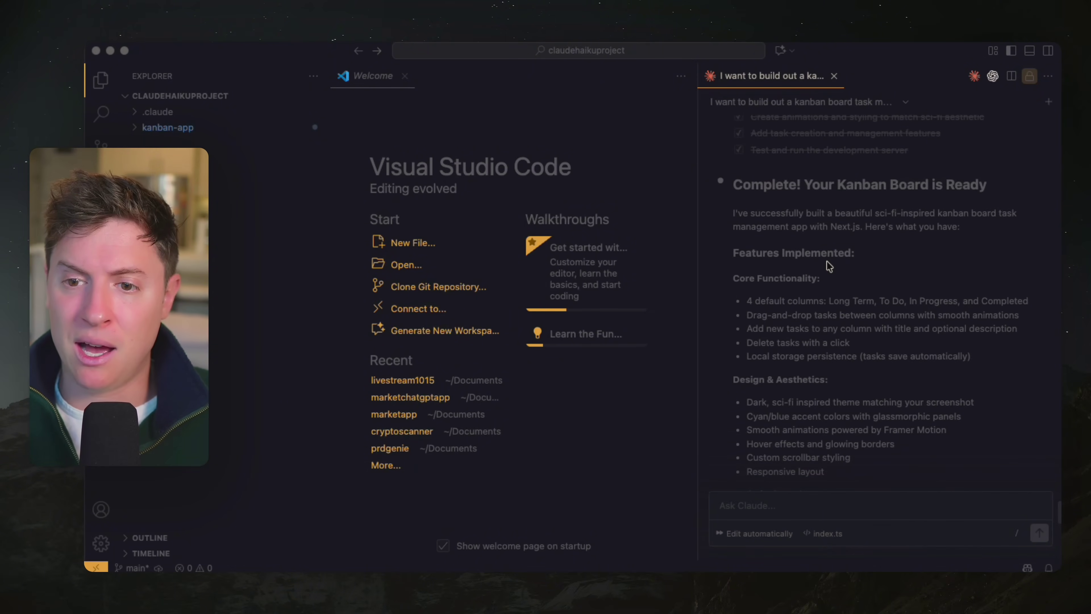
scroll(829, 266, down, 2)
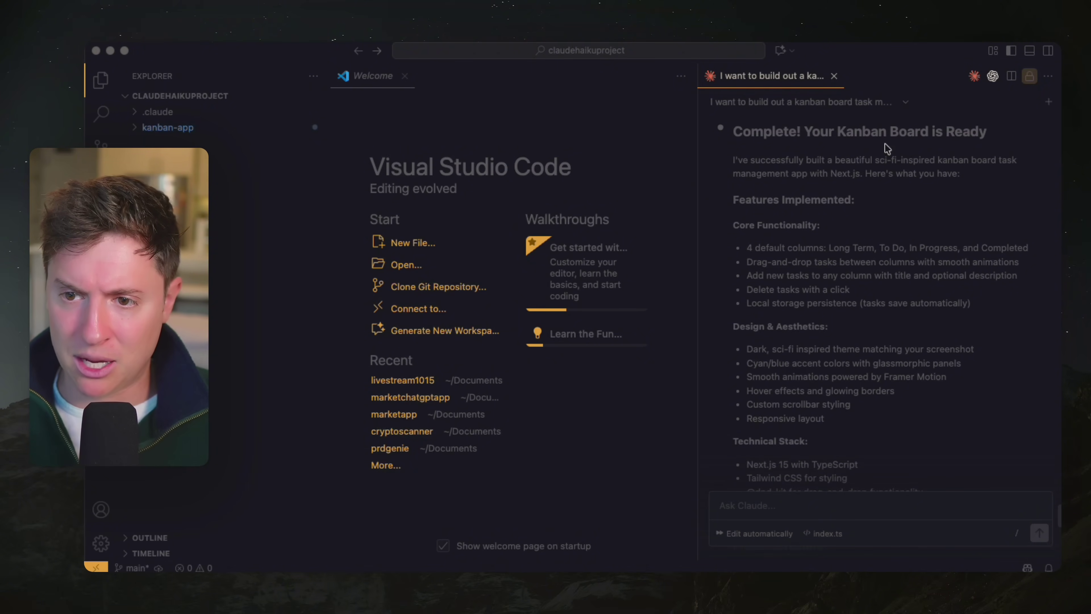
scroll(890, 182, down, 3)
scroll(829, 198, down, 6)
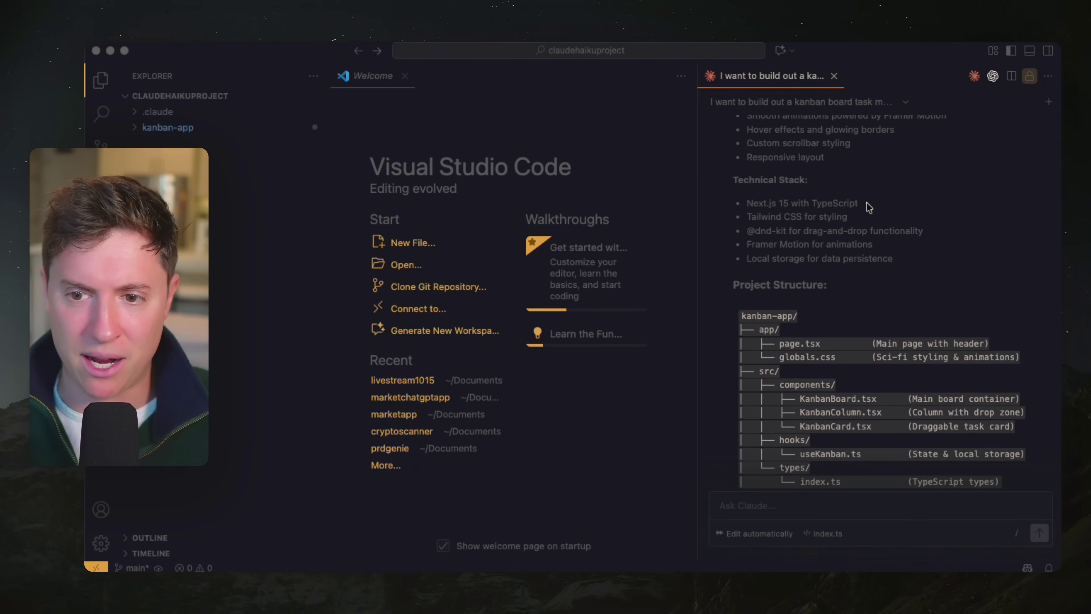
scroll(740, 261, down, 8)
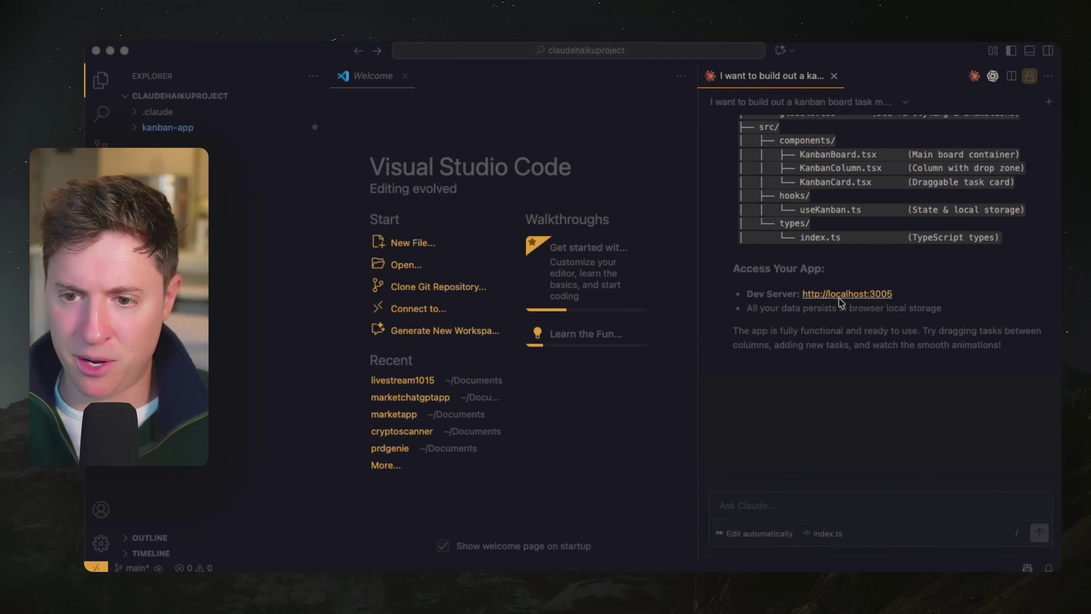